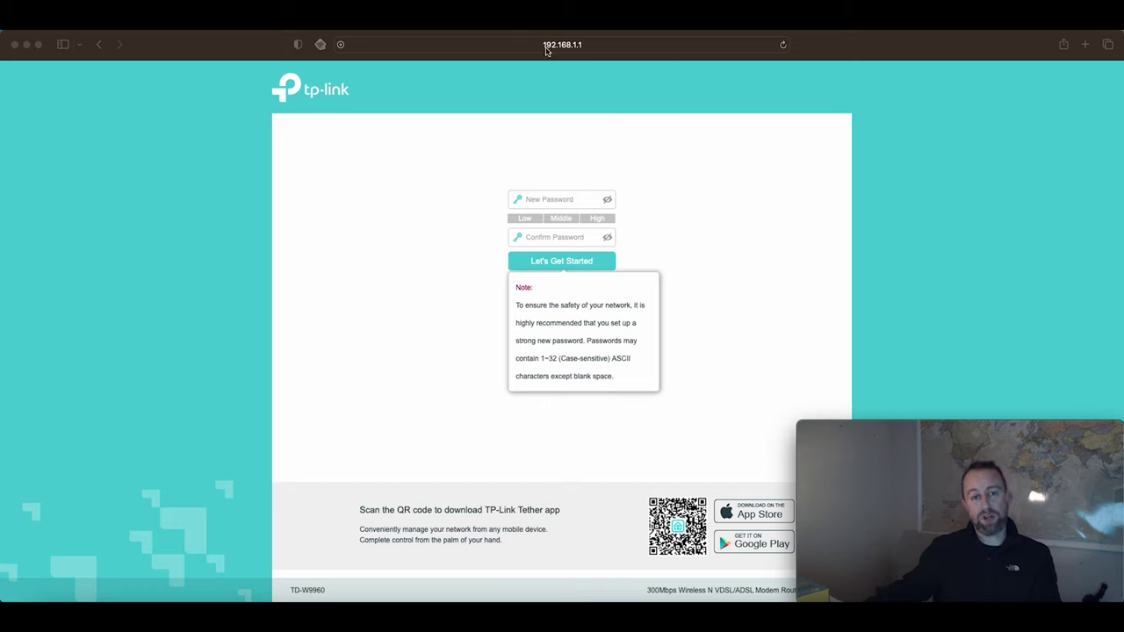
- Load the tplinkmodem.net management page in the browser
click(589, 45)
key(BackSpace)
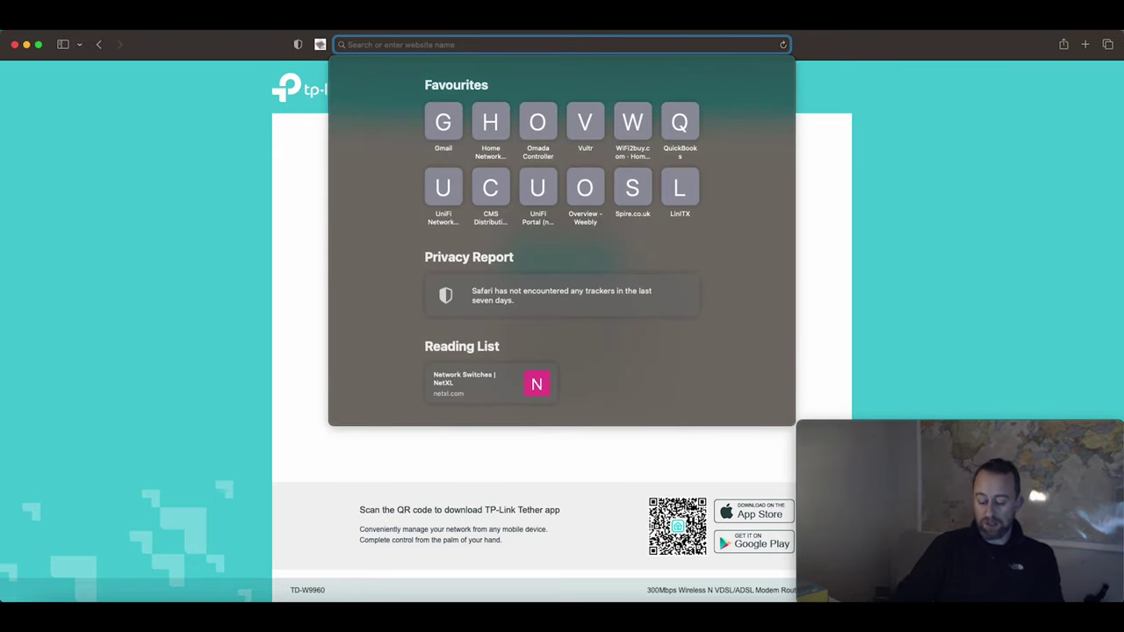
text(tplinkmodem.net)
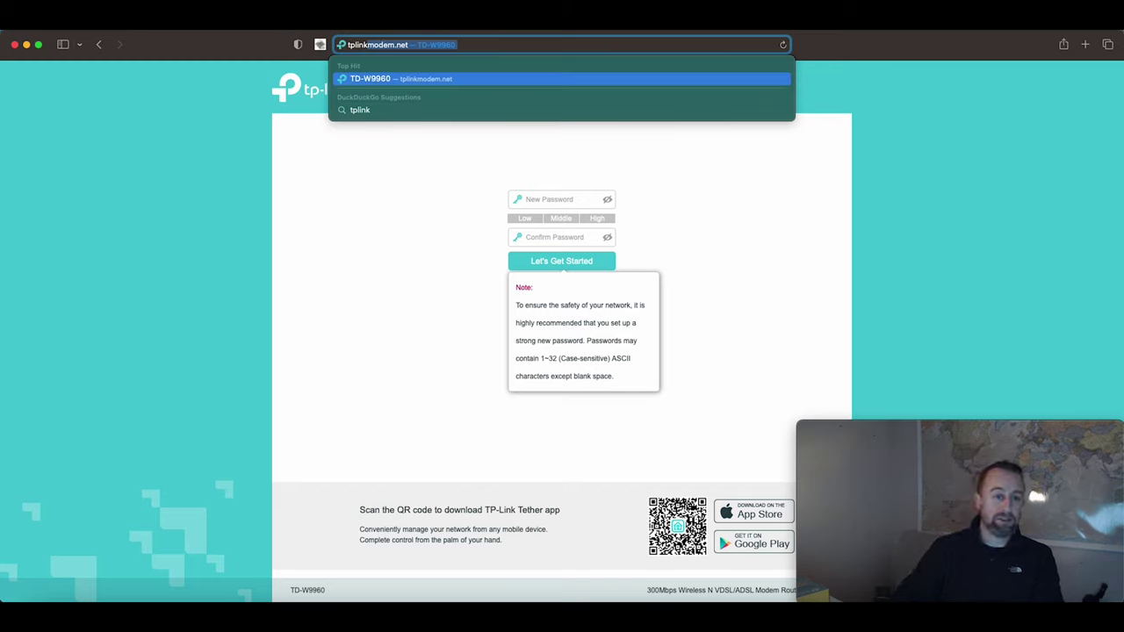
key(Return)
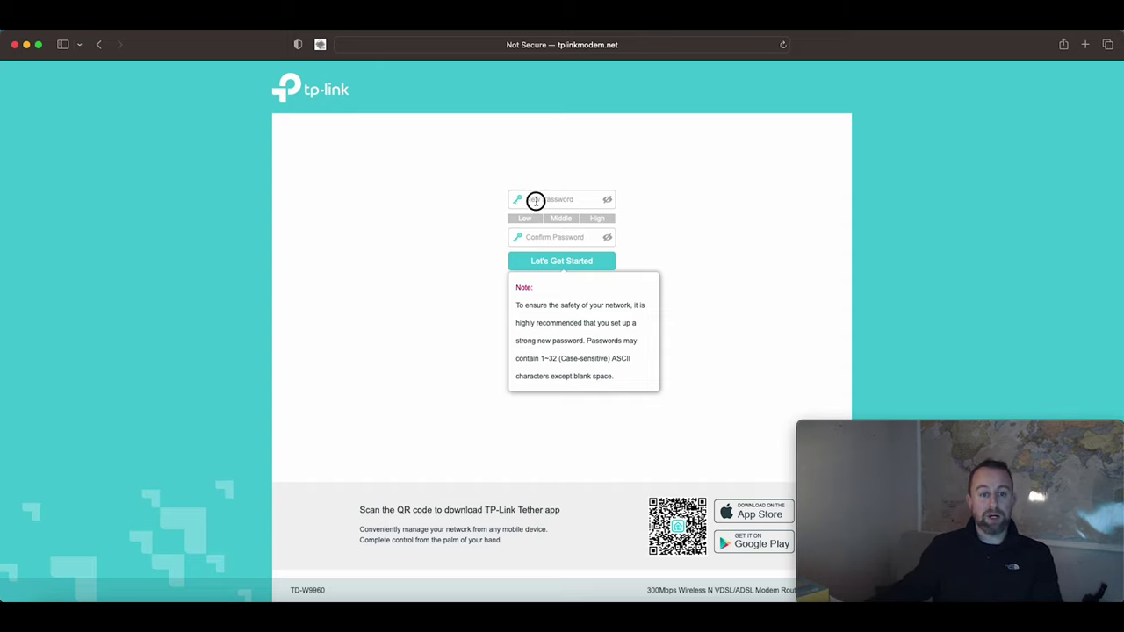
- Enter and confirm your own admin password, start setup, and decline saving it to the keychain
click(532, 201)
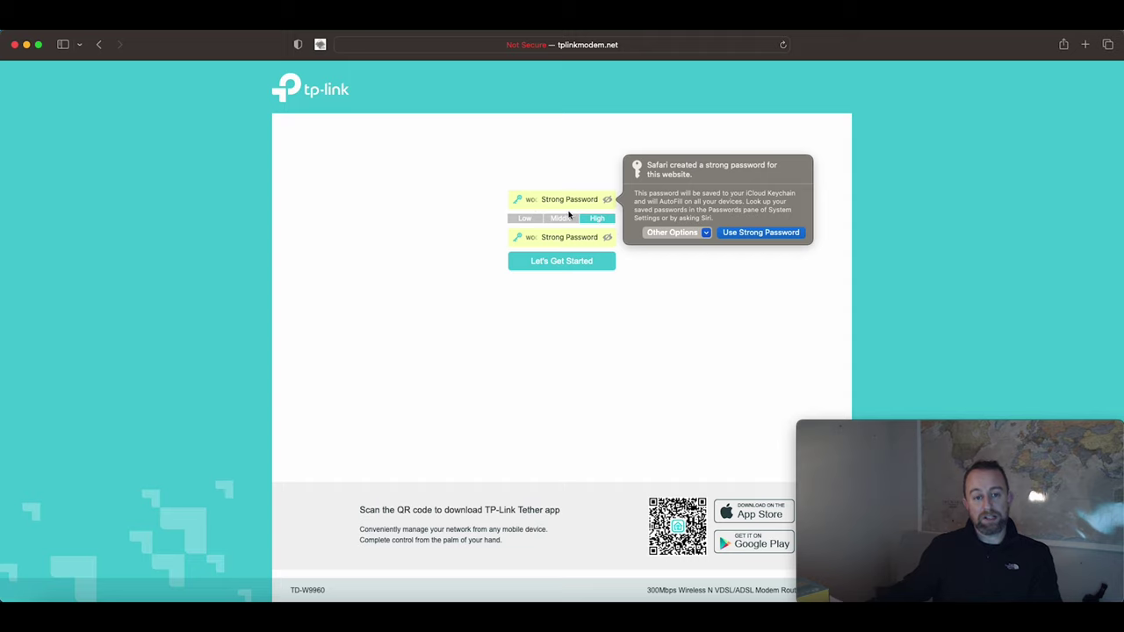
click(705, 234)
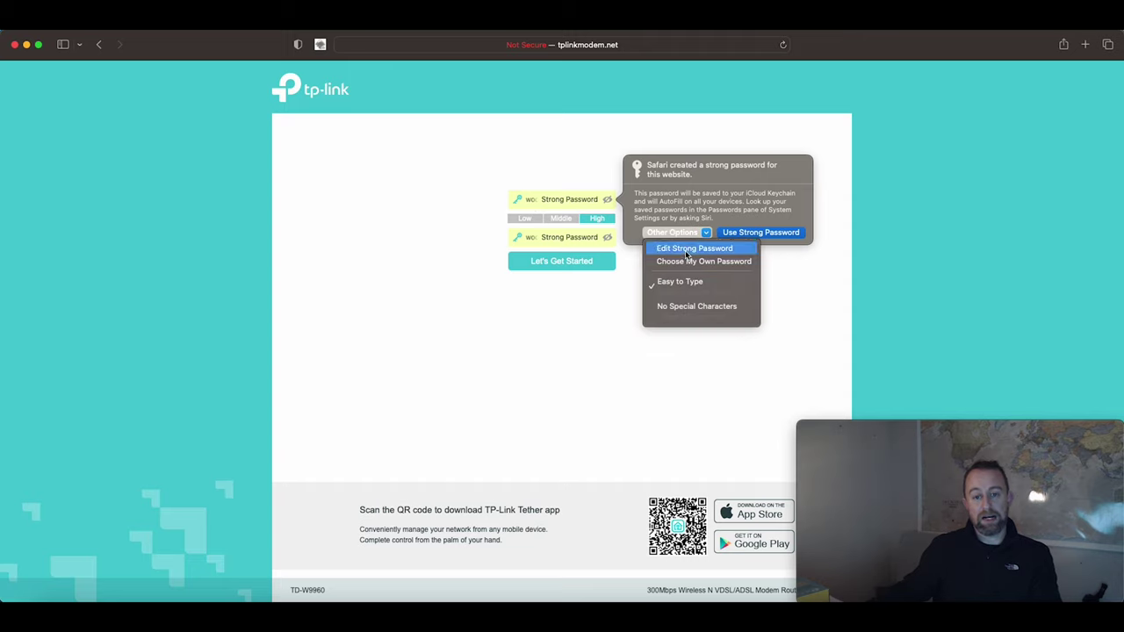
click(688, 262)
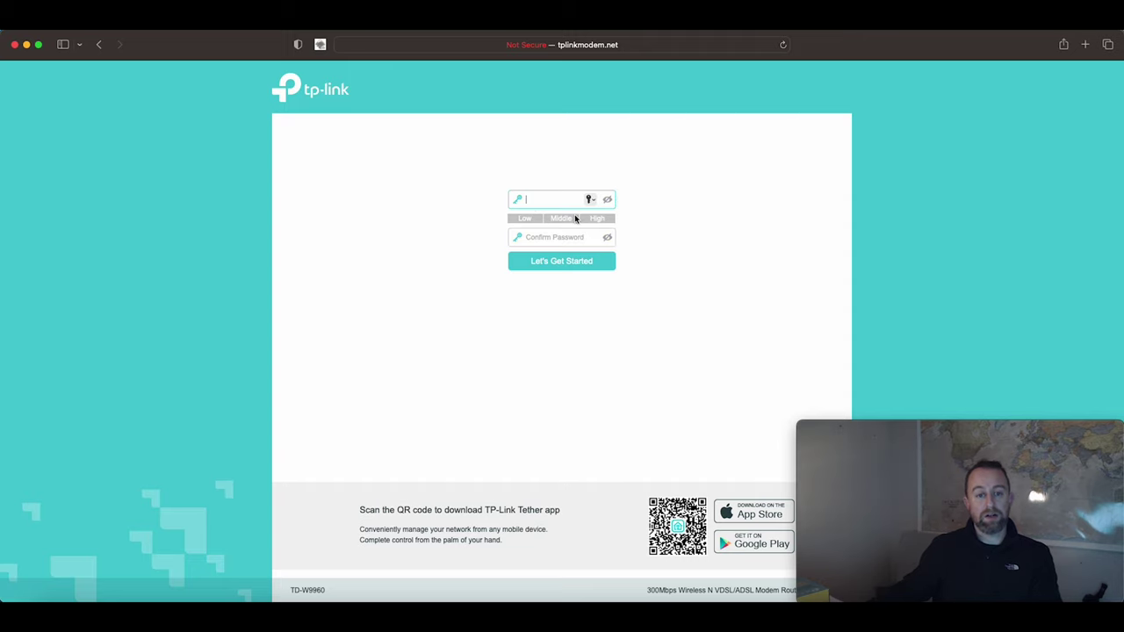
text(•••)
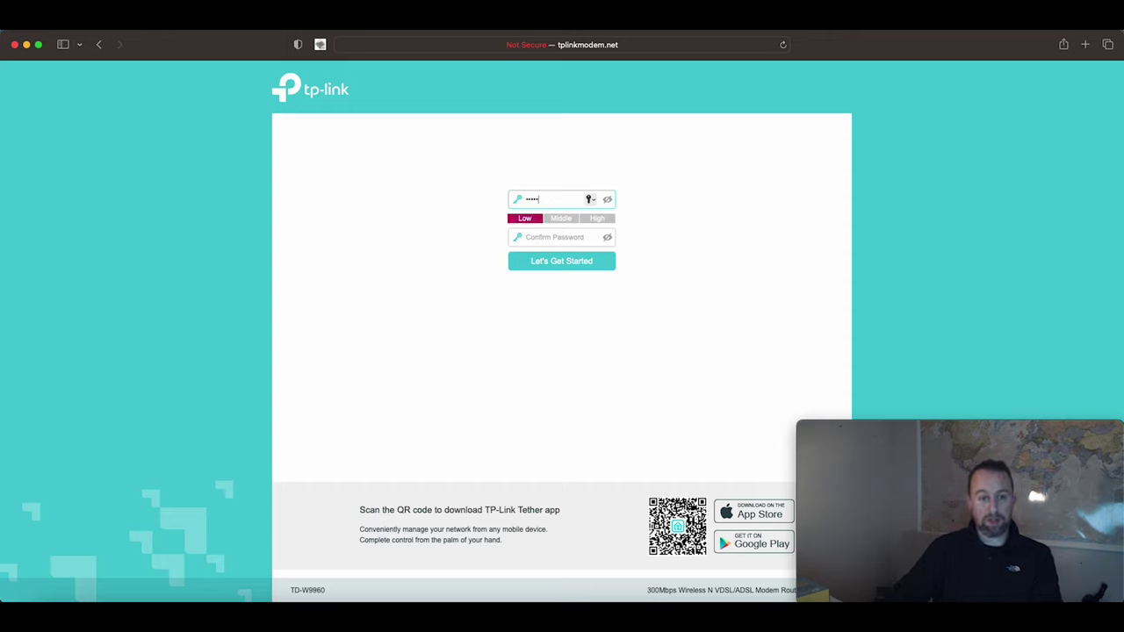
text(••)
key(Tab)
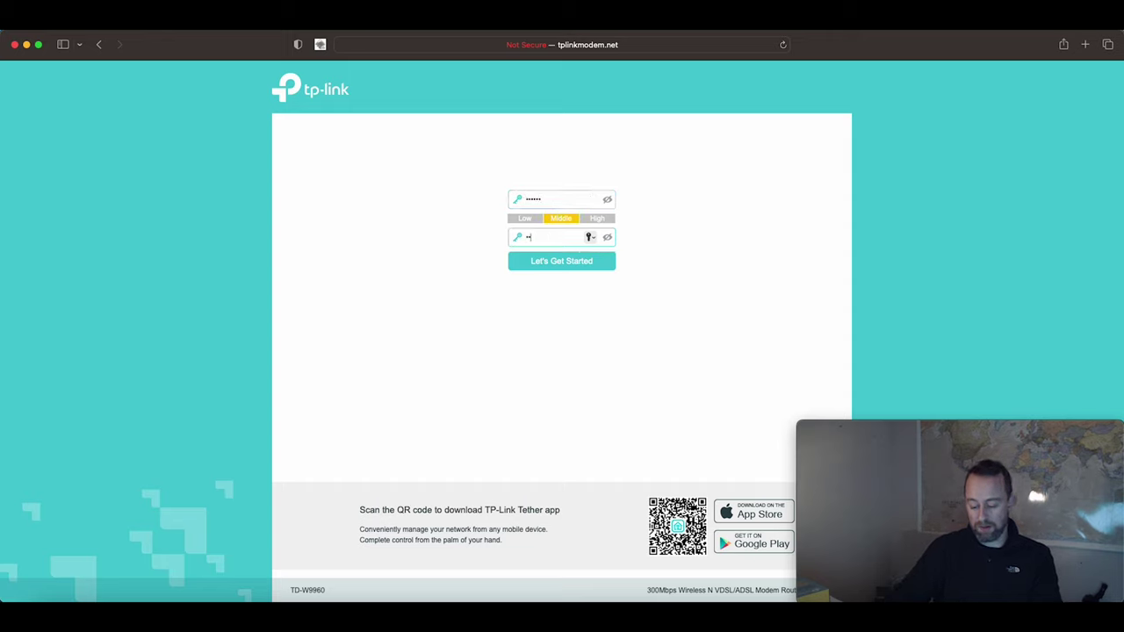
click(592, 263)
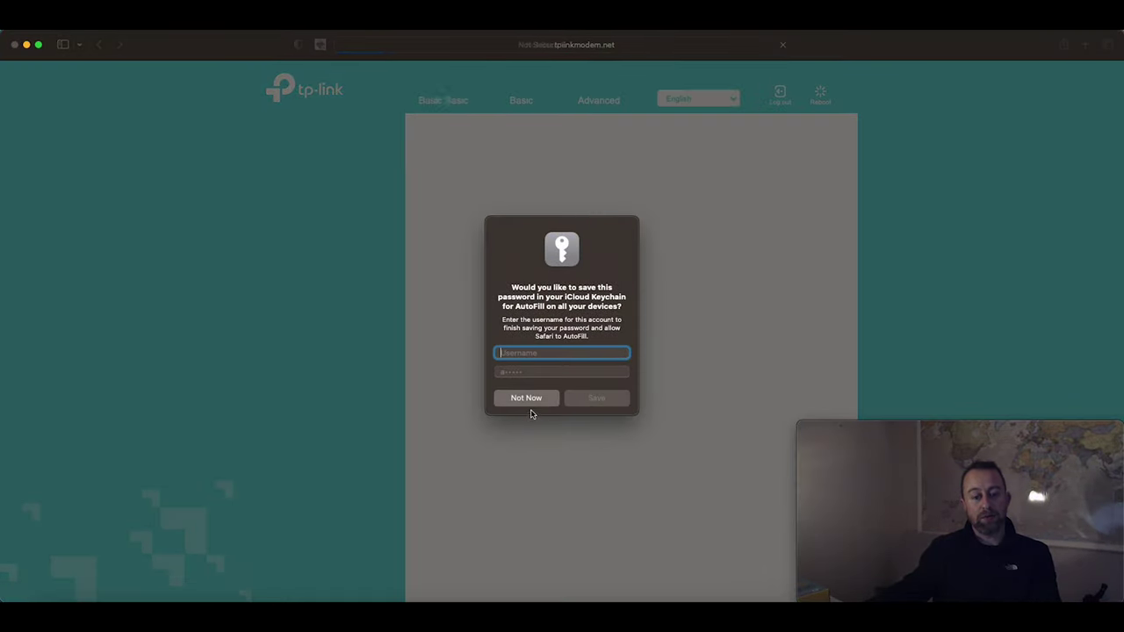
click(532, 400)
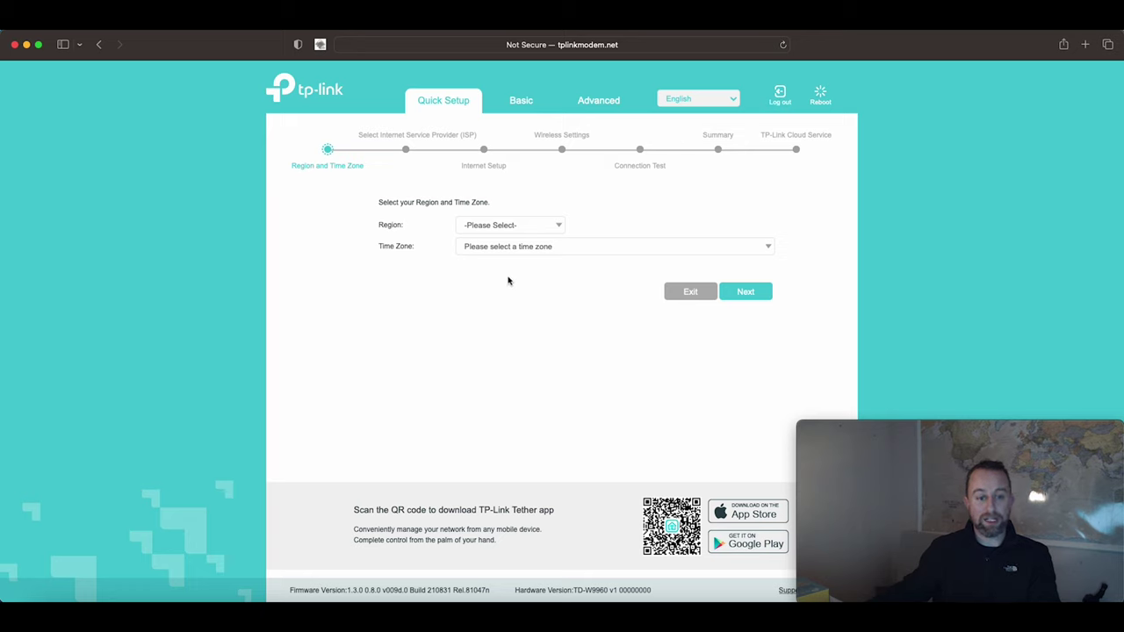
- Choose United Kingdom as the region, keeping the GMT time zone, and continue
click(524, 228)
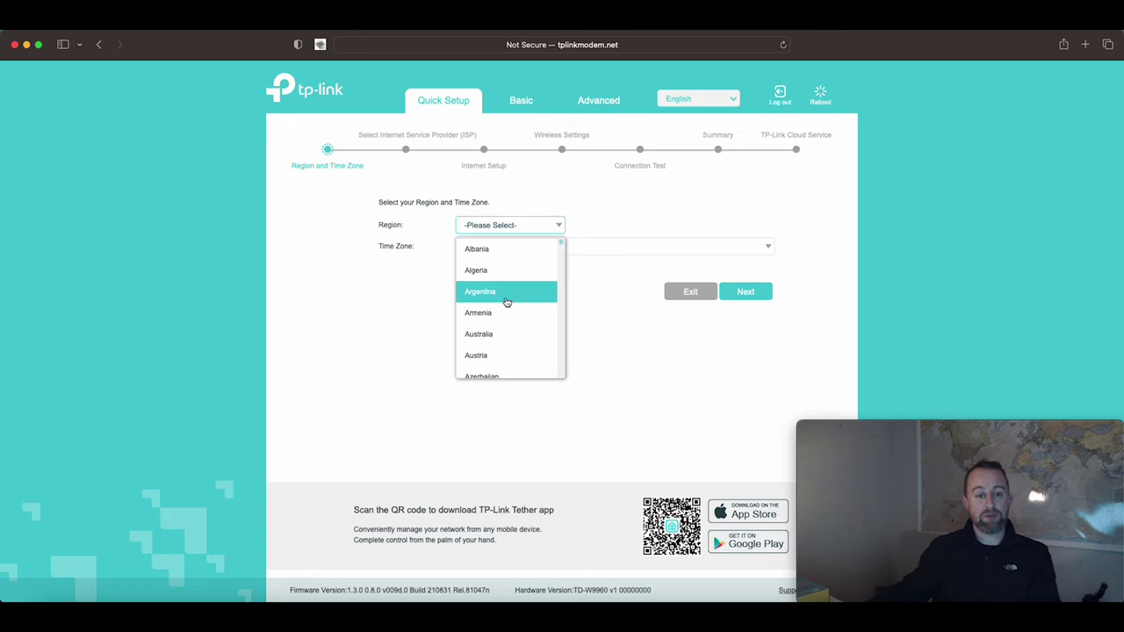
scroll(520, 354, down, 15)
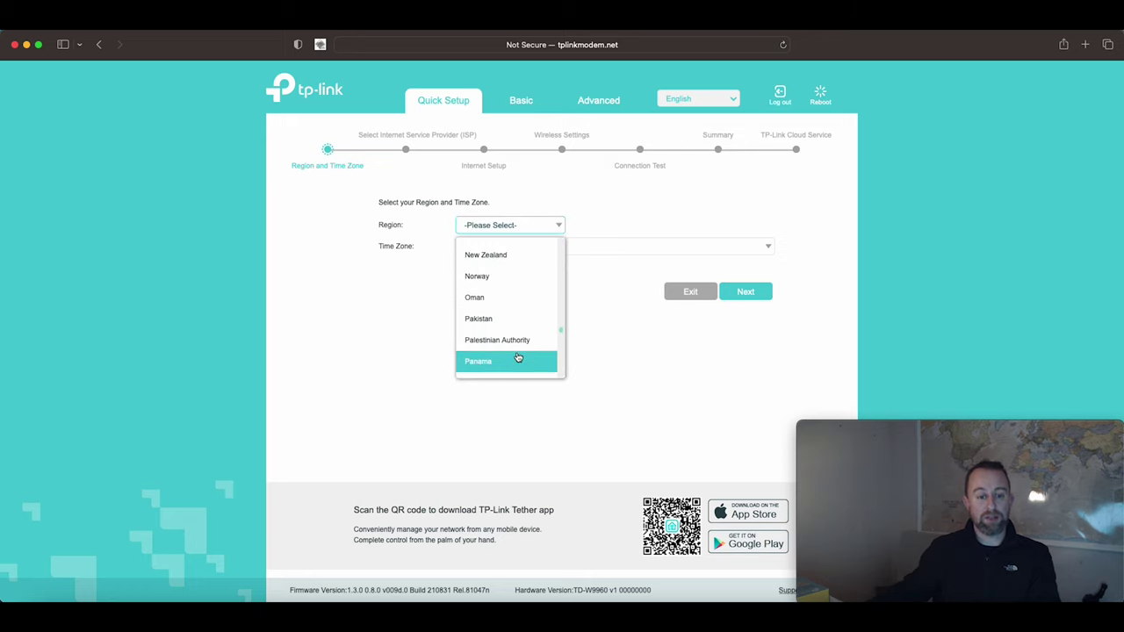
scroll(518, 357, down, 15)
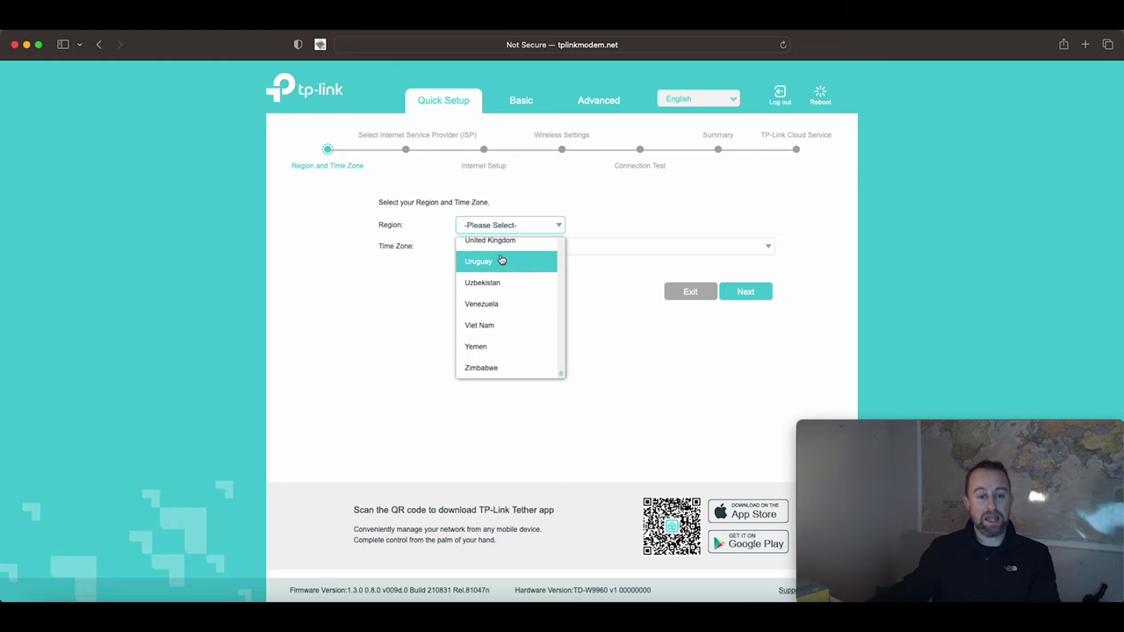
click(501, 242)
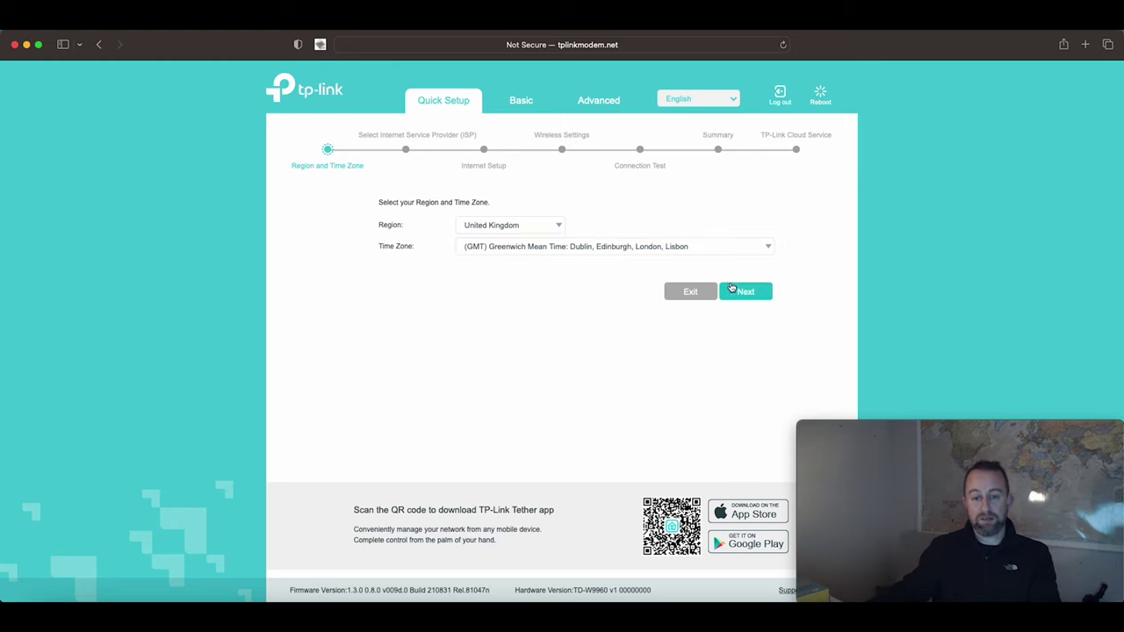
click(732, 288)
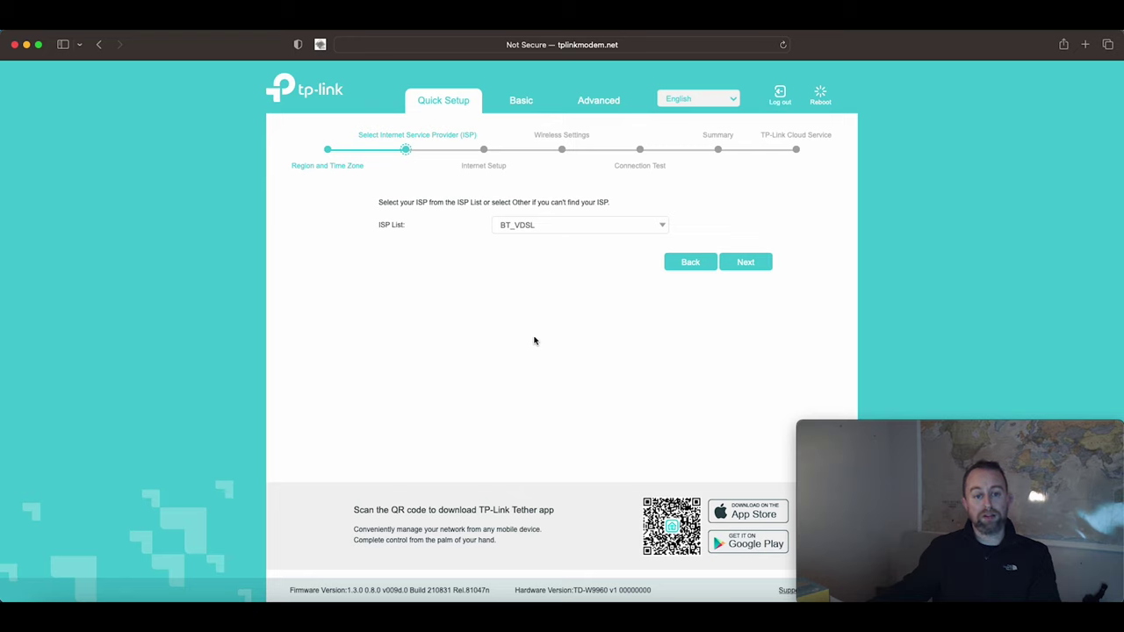
- Select Other from the bottom of the ISP list and continue to Internet Setup
click(544, 225)
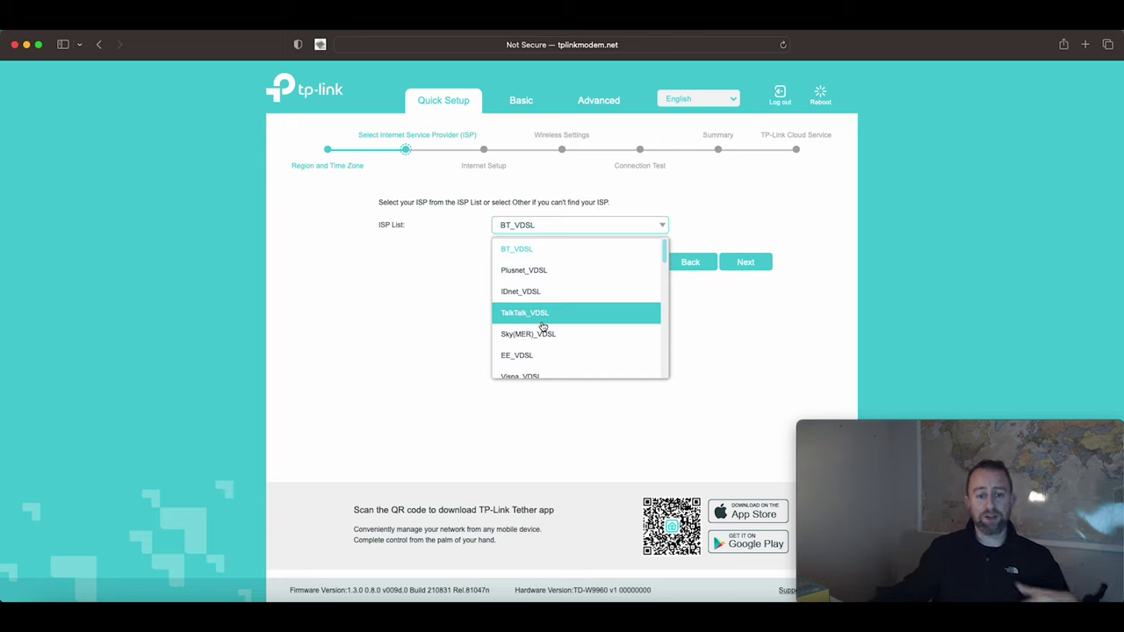
scroll(542, 327, down, 10)
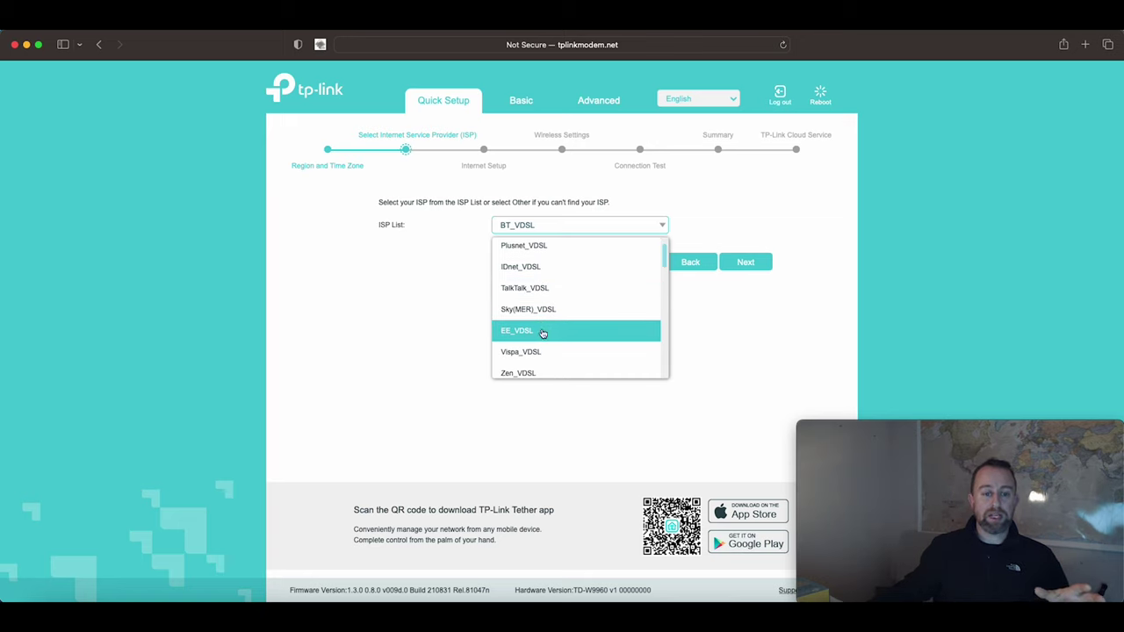
scroll(542, 359, down, 5)
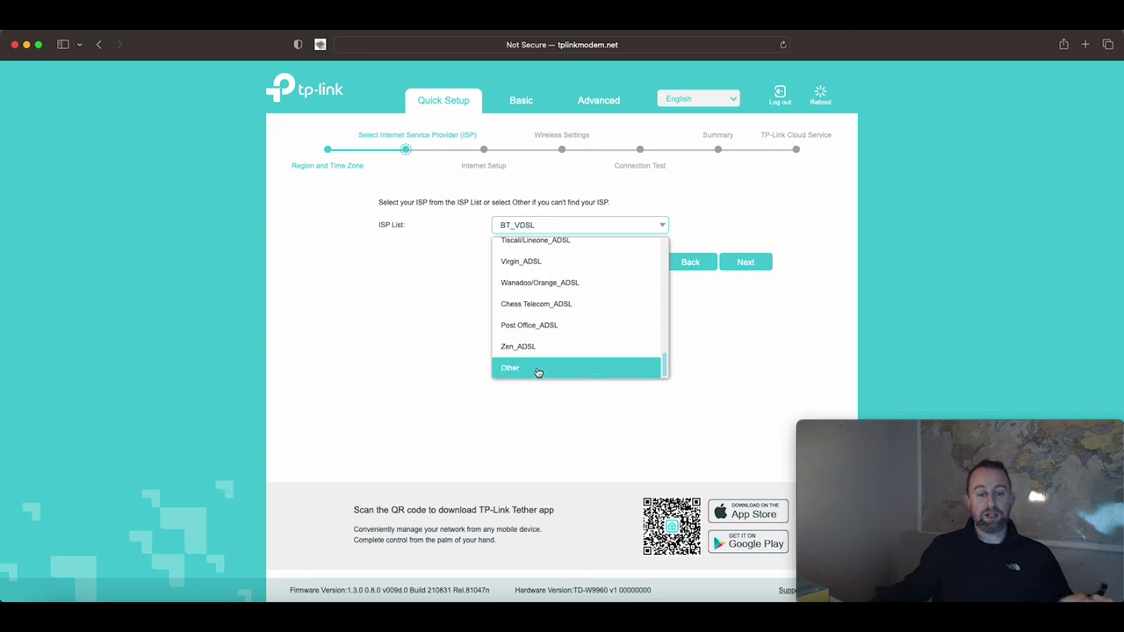
click(535, 374)
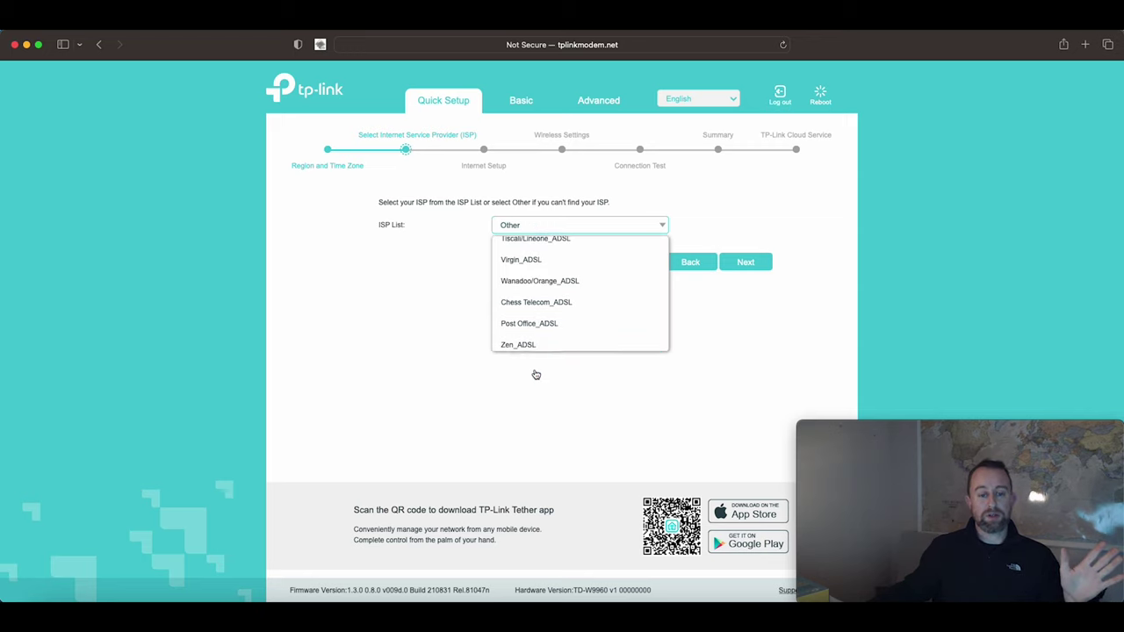
click(750, 266)
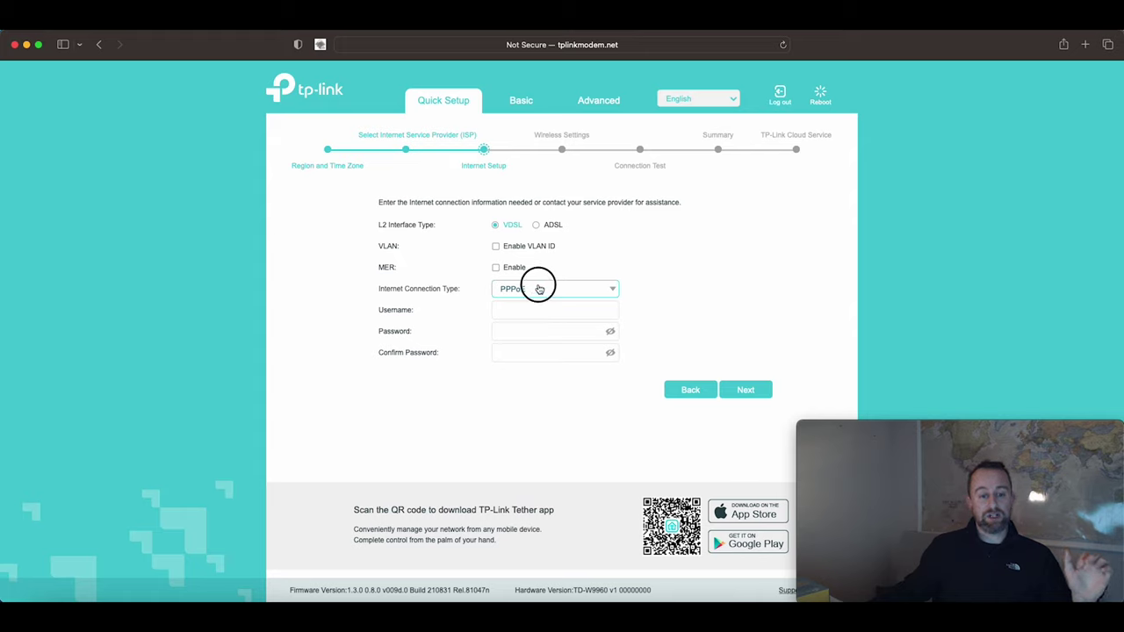
- Set the Internet Connection Type to Bridge, keeping the VDSL L2 interface
click(539, 289)
click(519, 377)
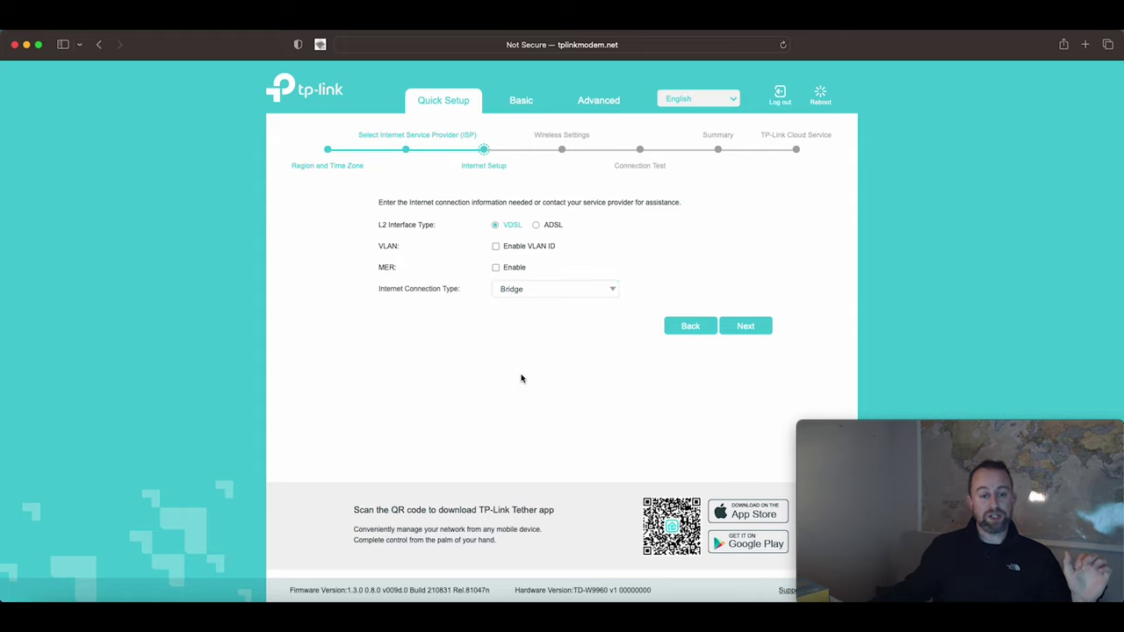
click(533, 289)
click(539, 315)
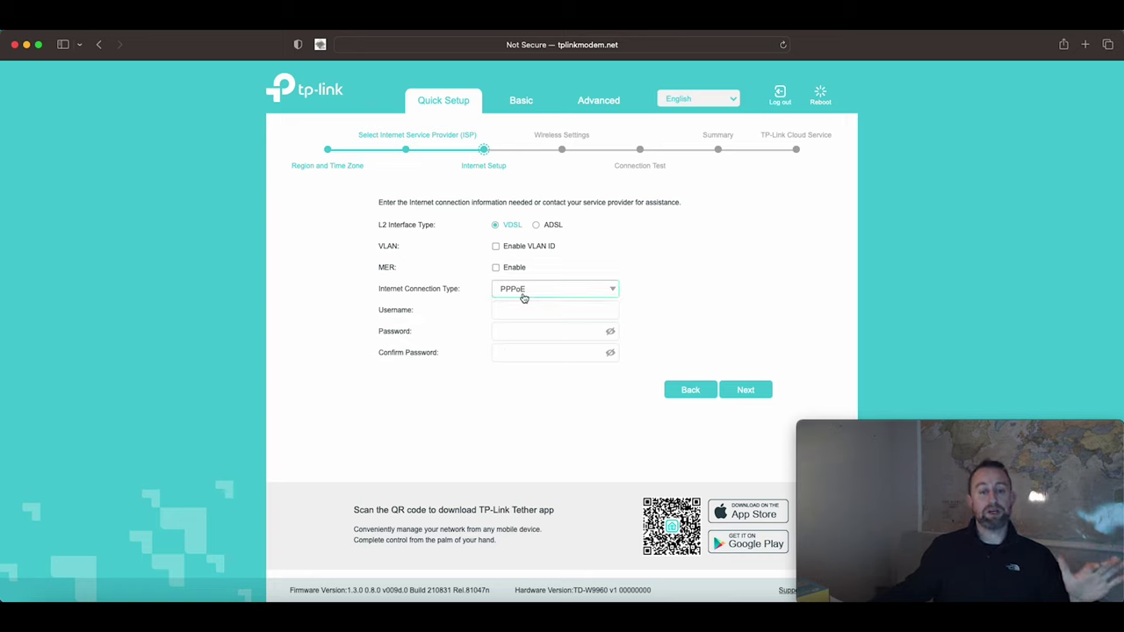
click(524, 297)
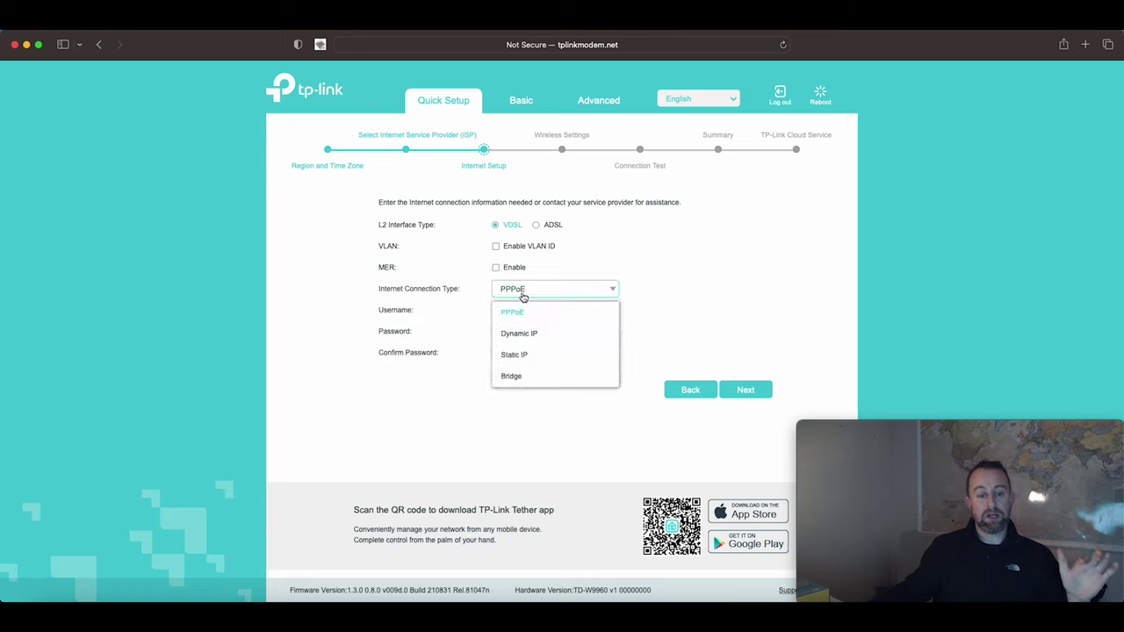
click(520, 376)
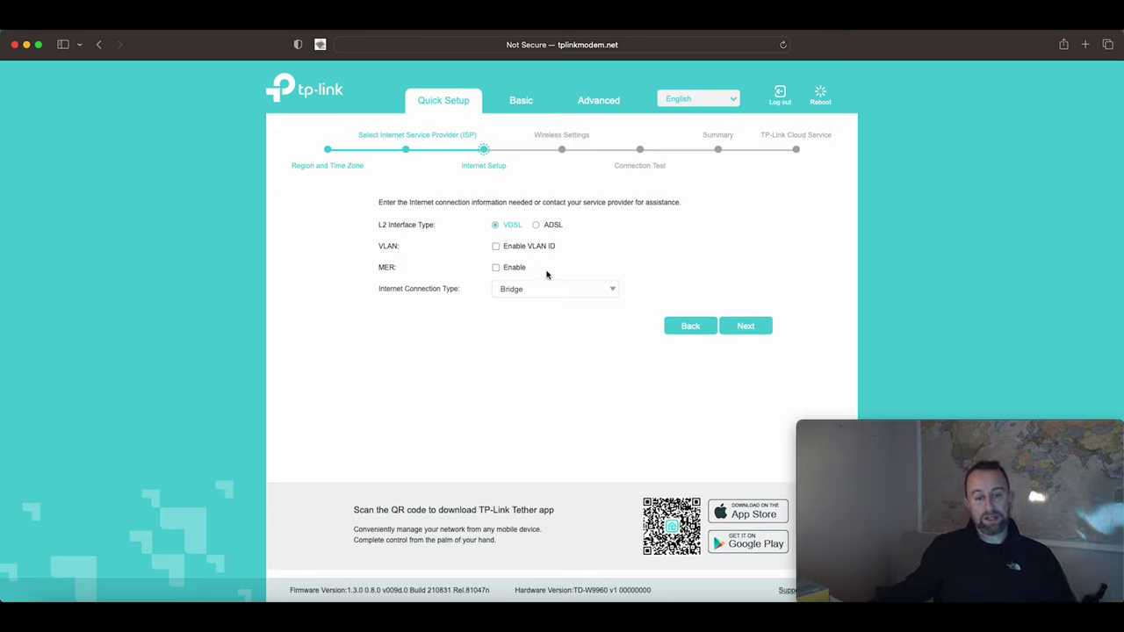
- Try VLAN ID 101, then untick Enable VLAN ID and submit the internet settings
click(496, 247)
click(514, 268)
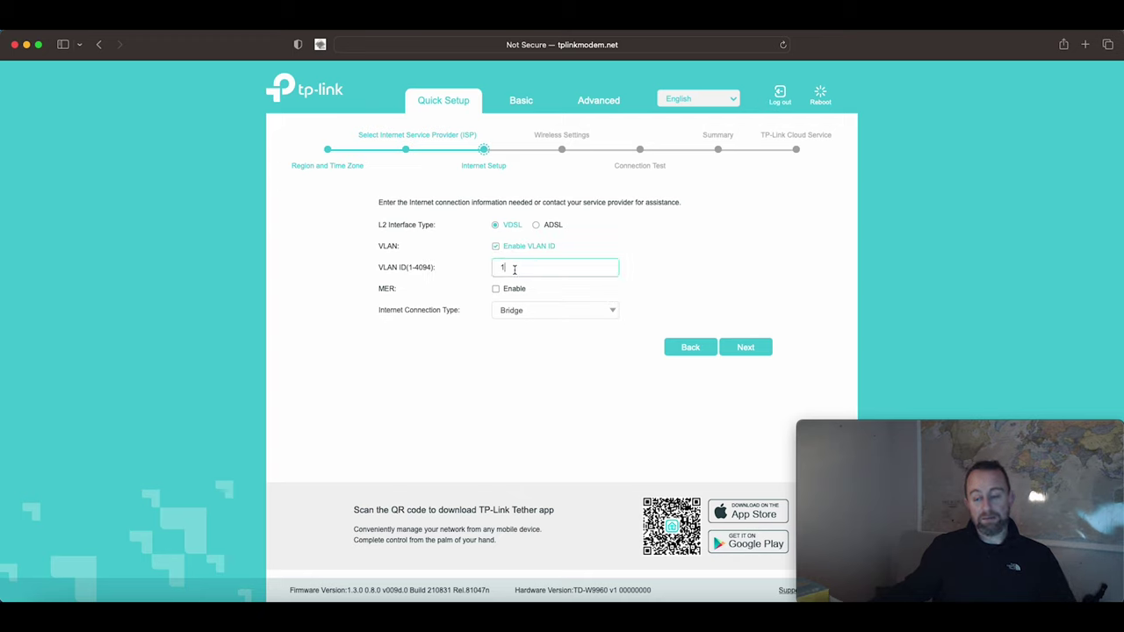
text(01)
click(627, 258)
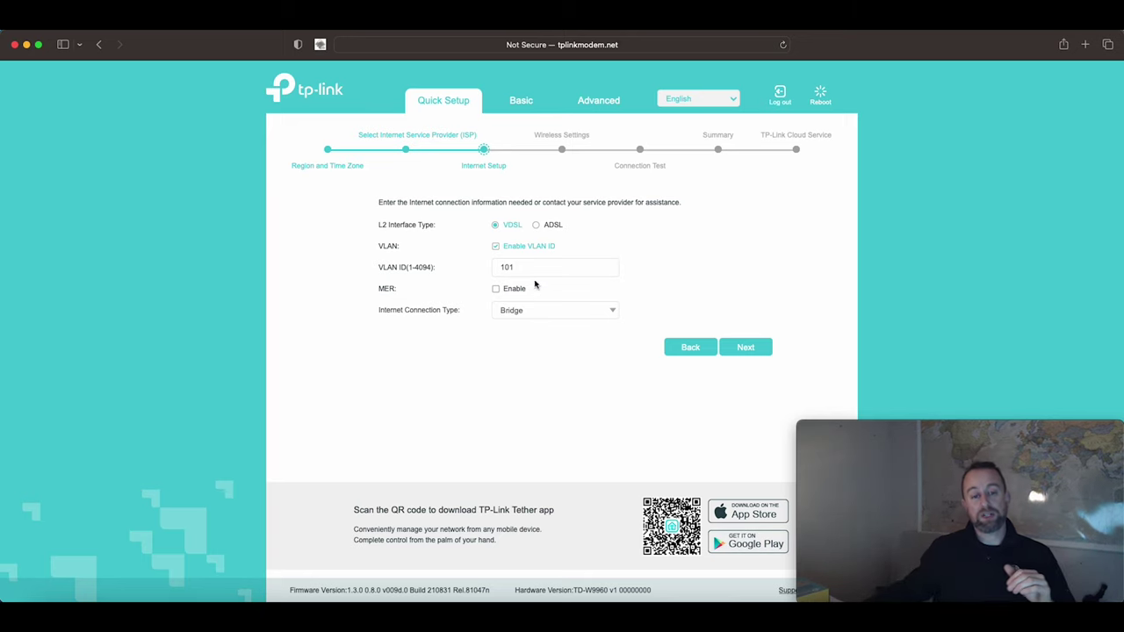
click(497, 248)
click(496, 248)
click(496, 248)
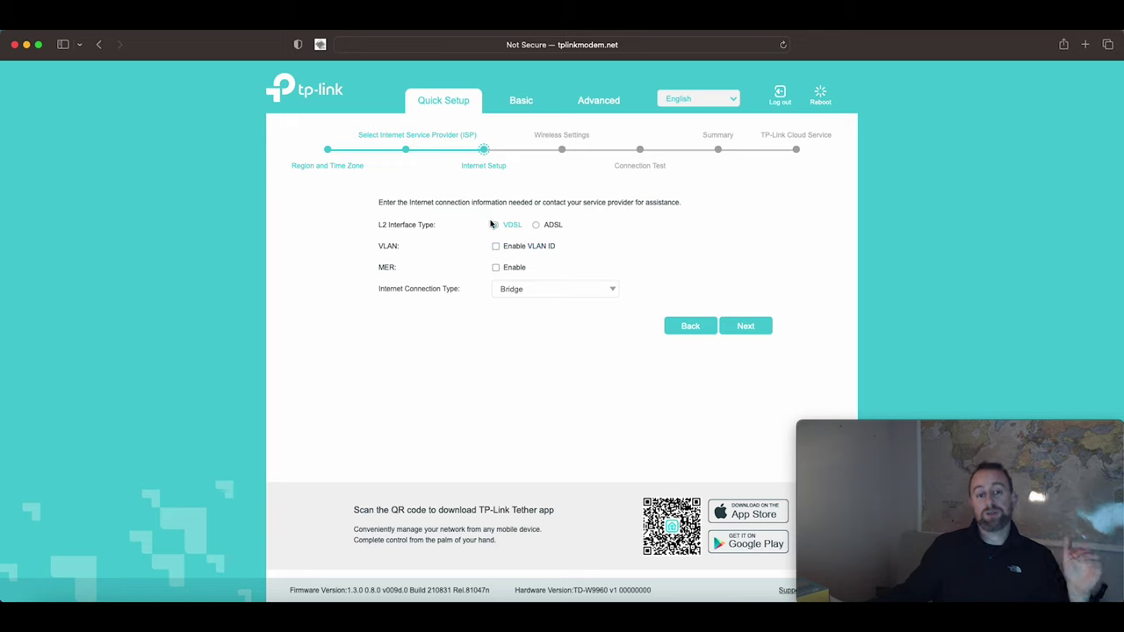
click(752, 330)
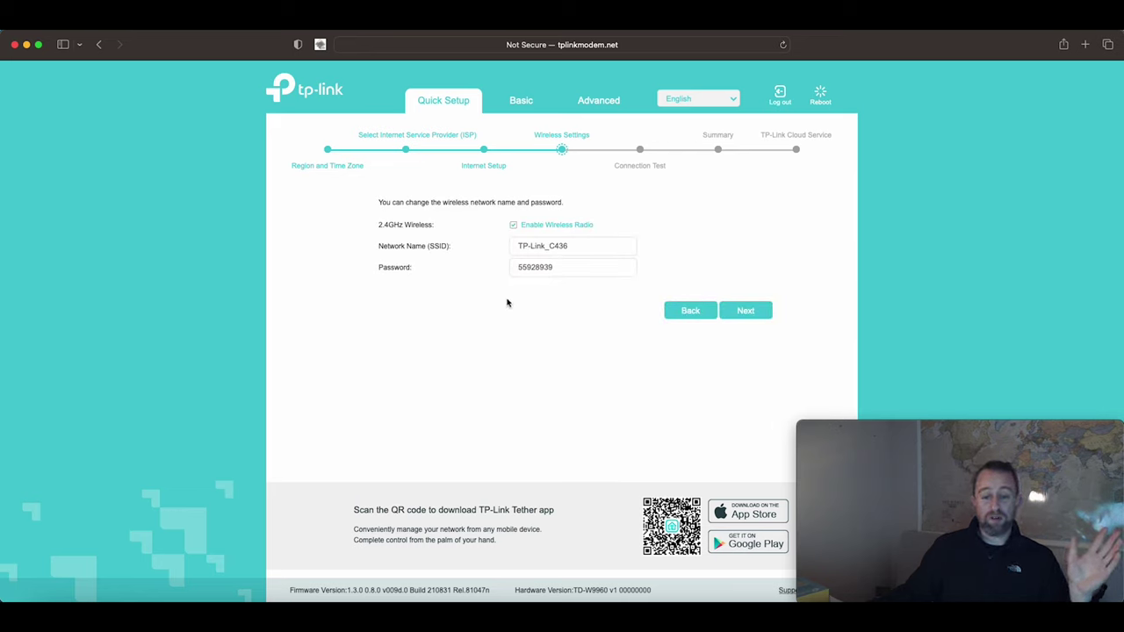
- Disable the 2.4GHz wireless radio and save the wireless settings
click(515, 225)
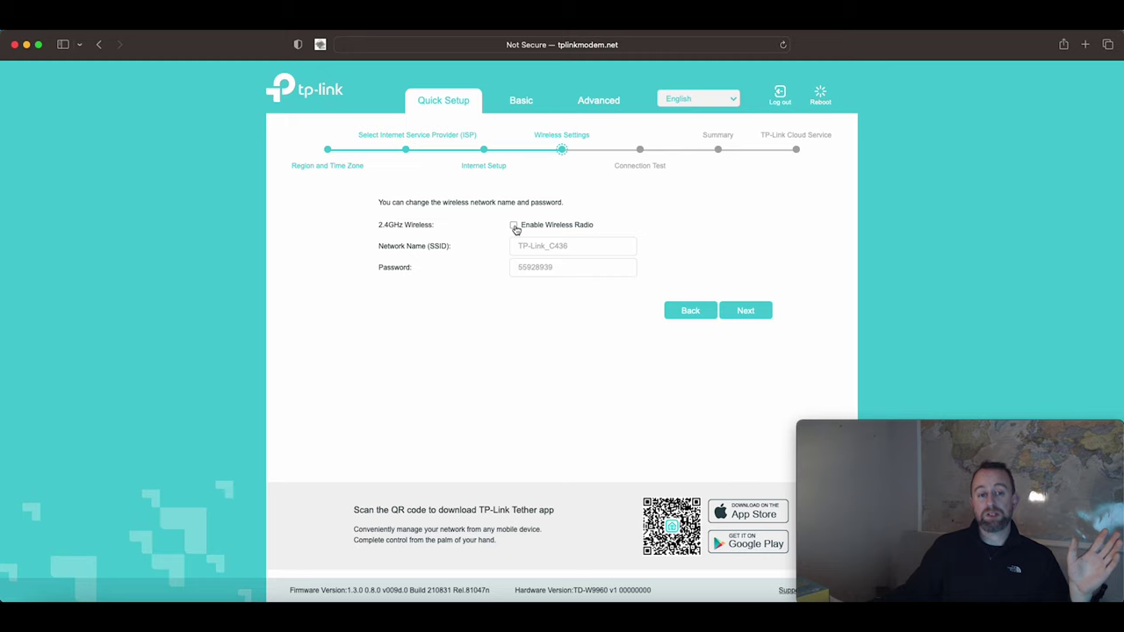
click(745, 311)
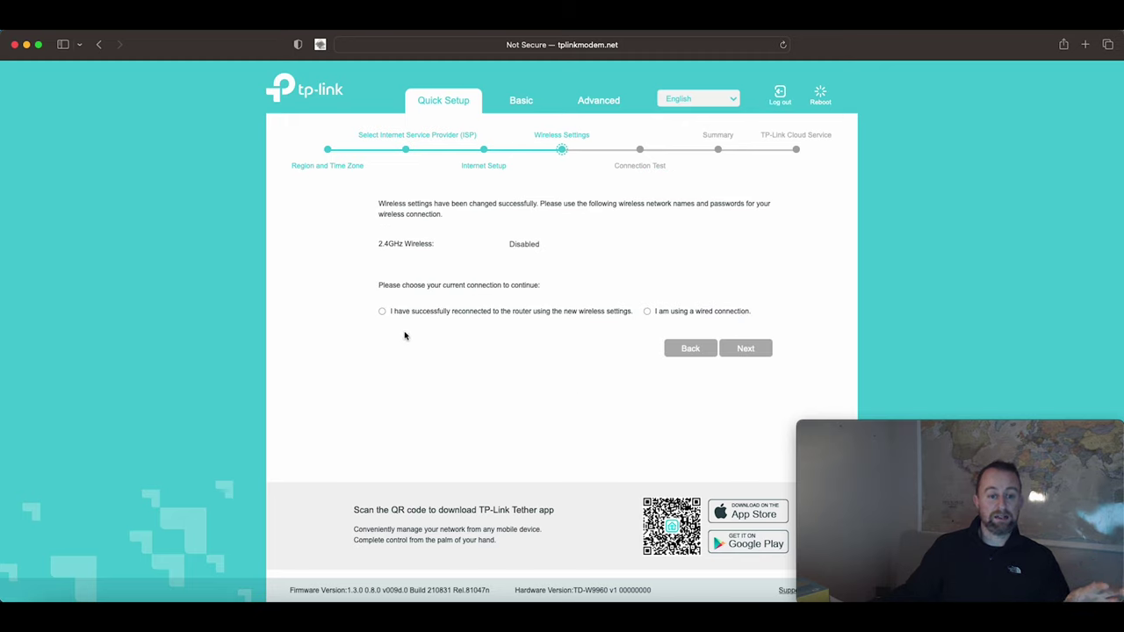
- Choose 'I am using a wired connection' and run the connection test to the Summary
click(648, 313)
click(759, 352)
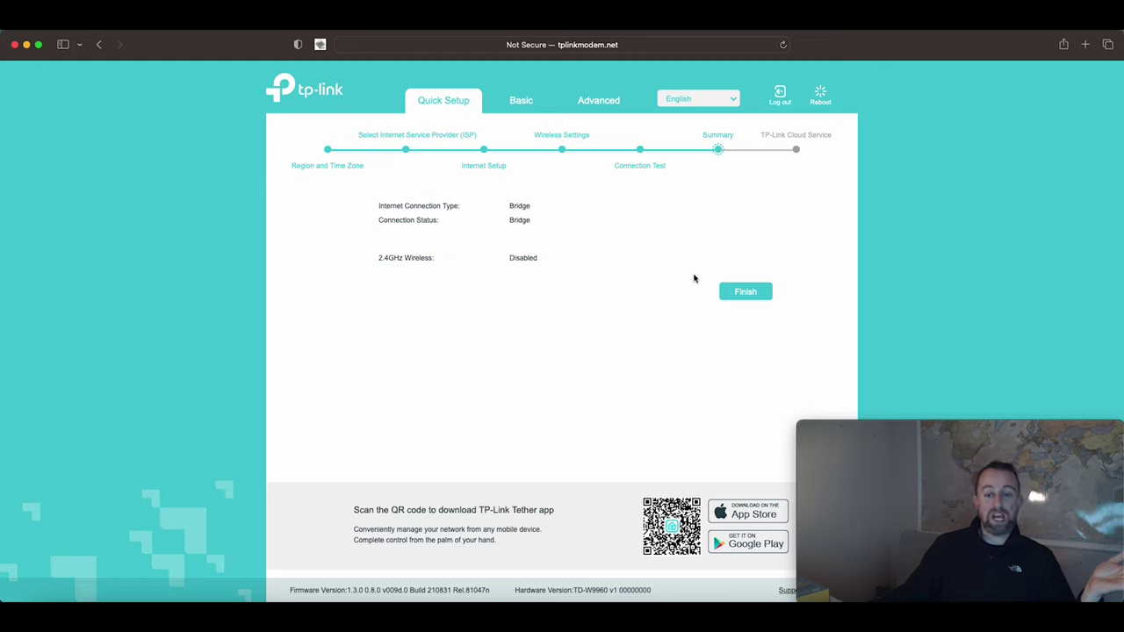
- Finish Quick Setup to open the Basic Network Map showing the Bridge connection
click(765, 293)
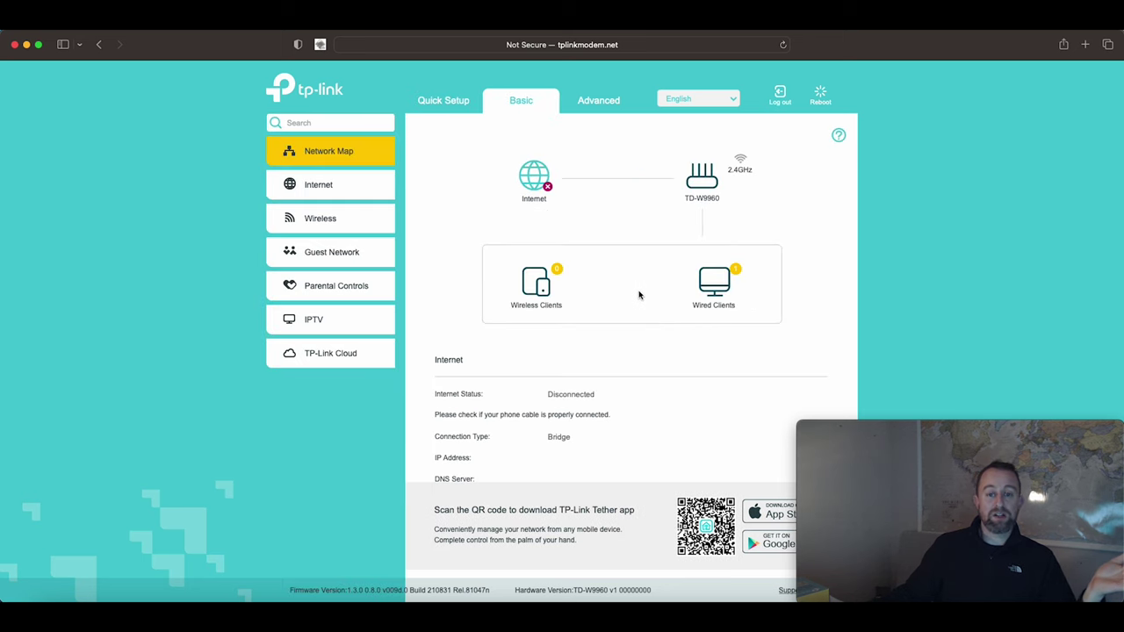